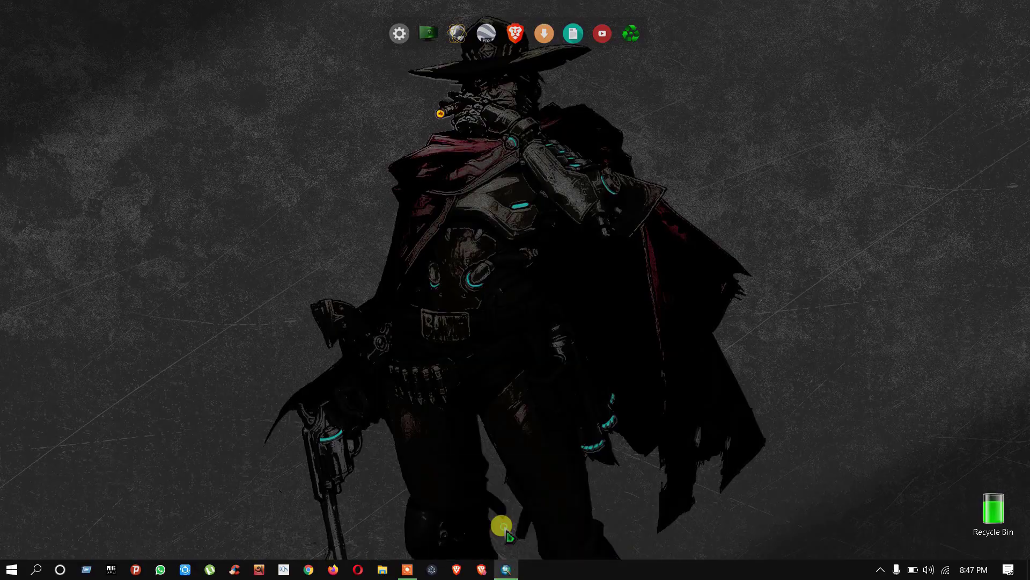
Restore the map window and turn on the Screenshot_1.jpg satellite image layer.
{"action": "left_click", "coordinate": [496, 570]}
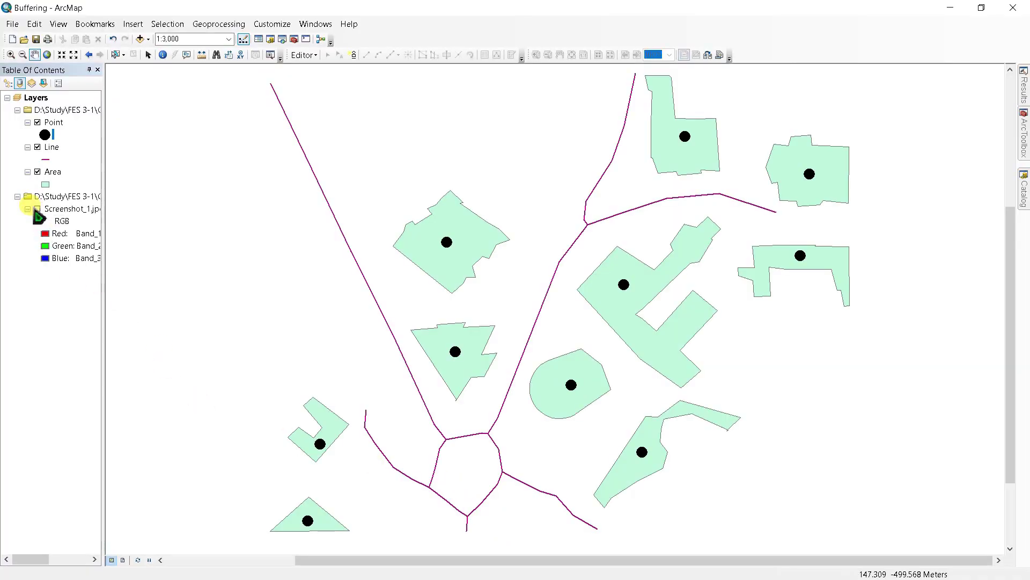
{"action": "left_click", "coordinate": [37, 209]}
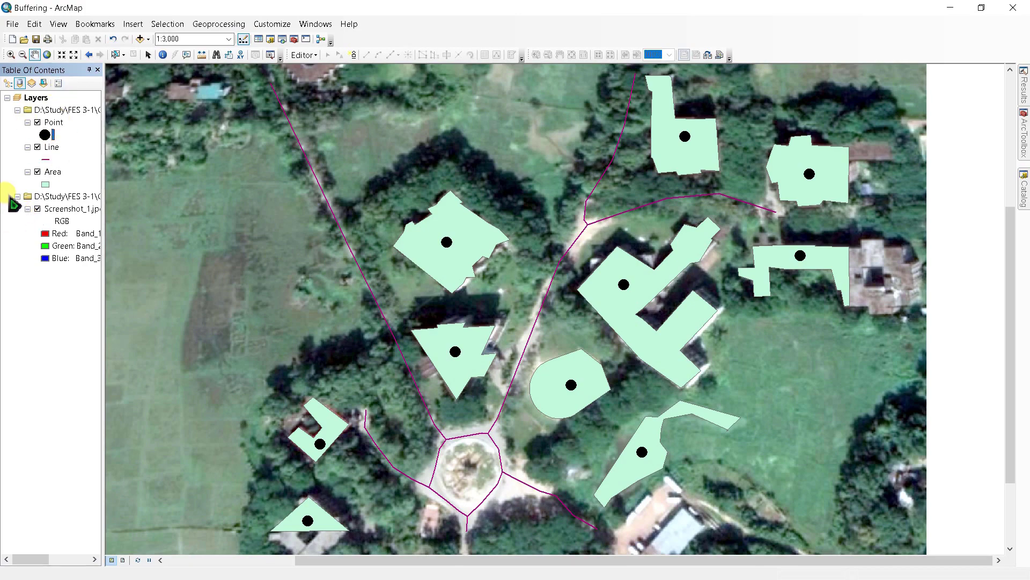
Give the Point layer the ArcGIS_Explorer School symbol and hide Screenshot_1.jpg again.
{"action": "left_click", "coordinate": [45, 135]}
{"action": "type", "text": "school"}
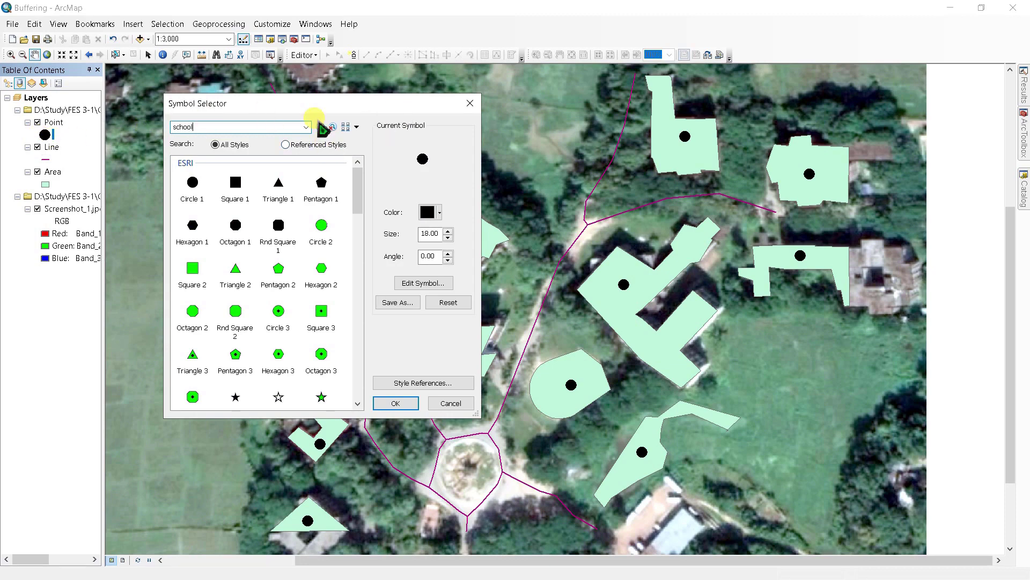
{"action": "left_click", "coordinate": [320, 127]}
{"action": "left_click", "coordinate": [192, 241]}
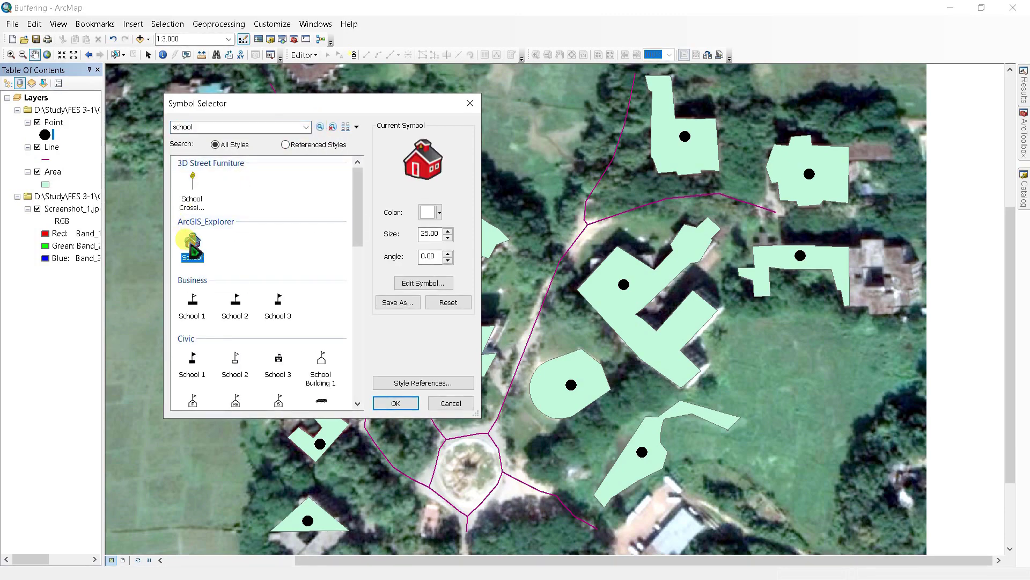
{"action": "left_click", "coordinate": [393, 404]}
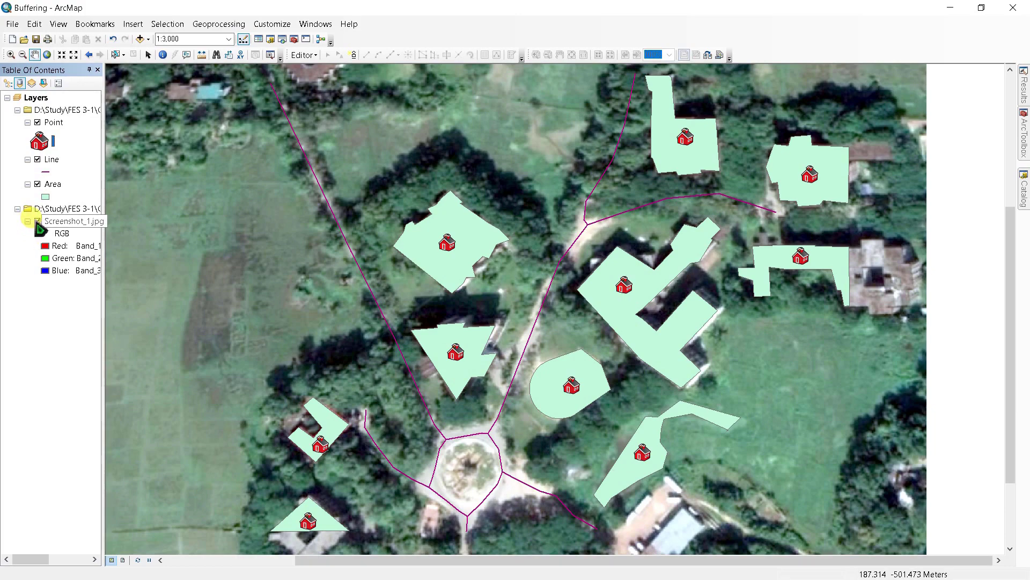
{"action": "left_click", "coordinate": [38, 220]}
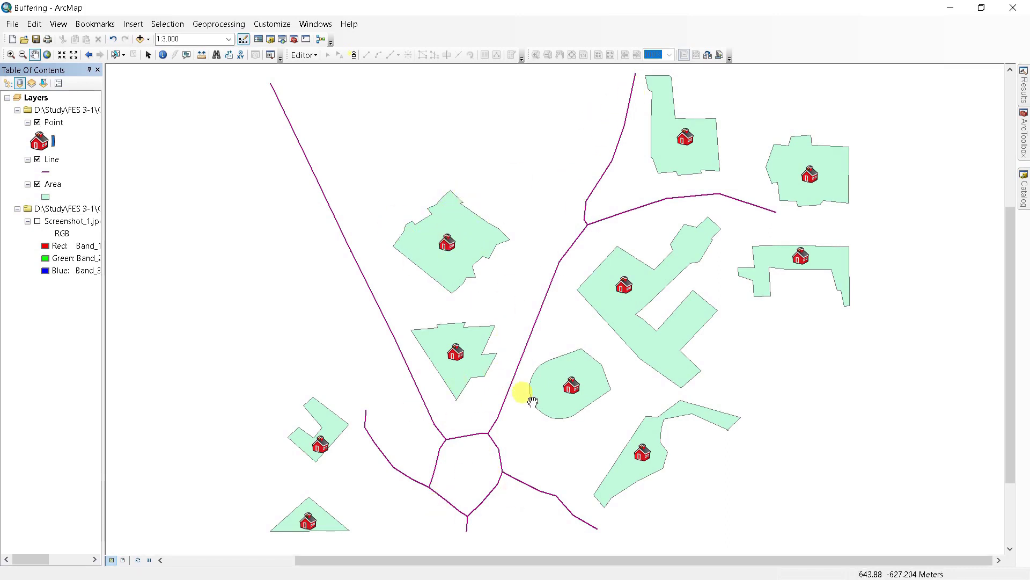
Launch the Buffer tool from ArcToolbox under Analysis Tools > Proximity.
{"action": "left_click", "coordinate": [1024, 121]}
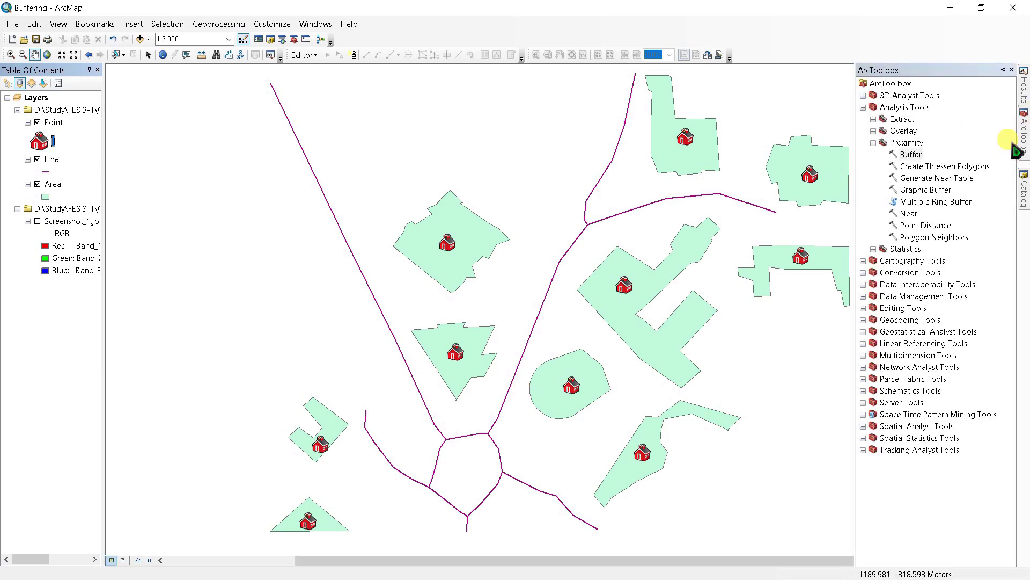
{"action": "left_click", "coordinate": [872, 142]}
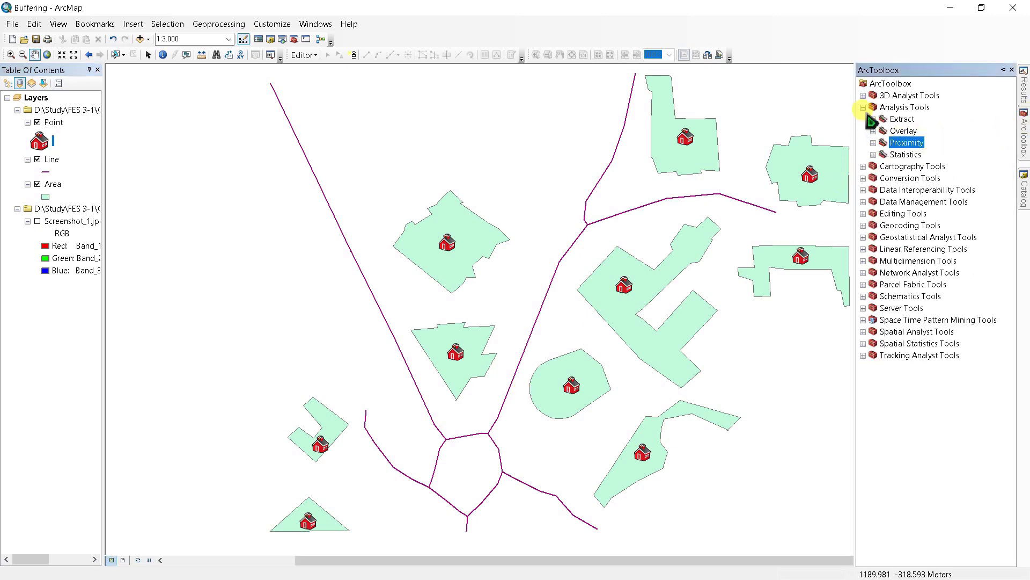
{"action": "double_click", "coordinate": [904, 107]}
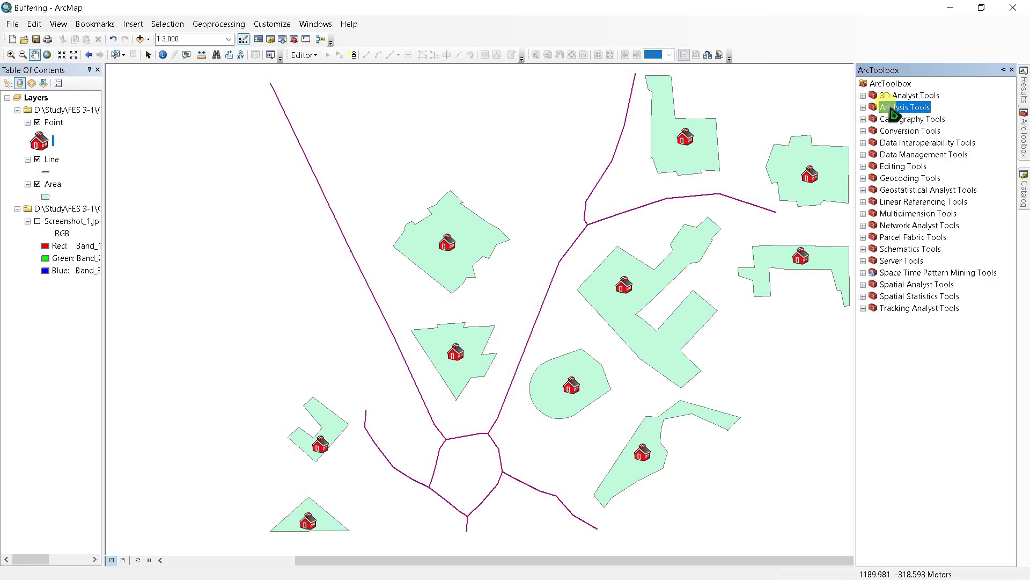
{"action": "double_click", "coordinate": [893, 107]}
{"action": "double_click", "coordinate": [906, 143]}
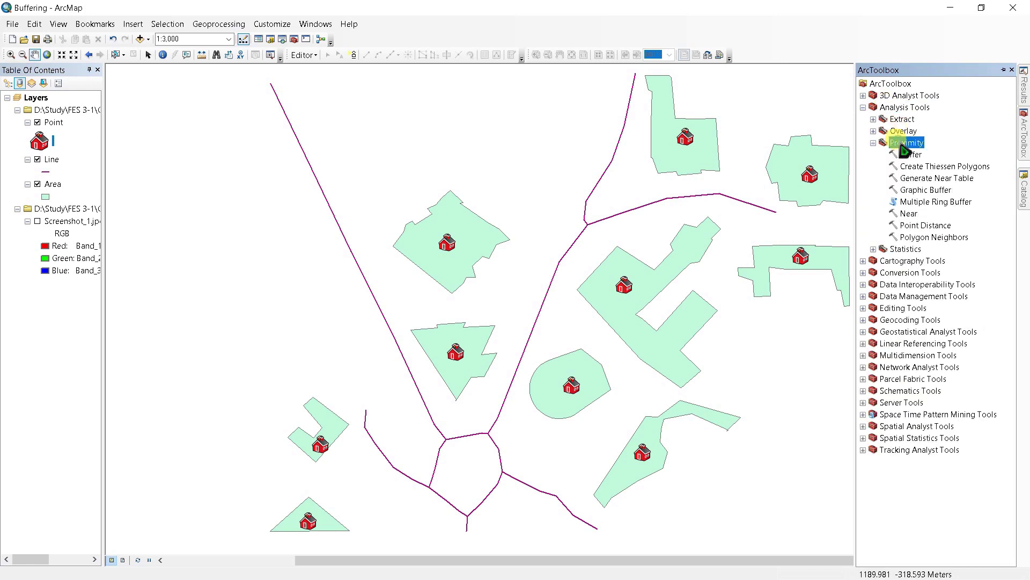
{"action": "double_click", "coordinate": [910, 154]}
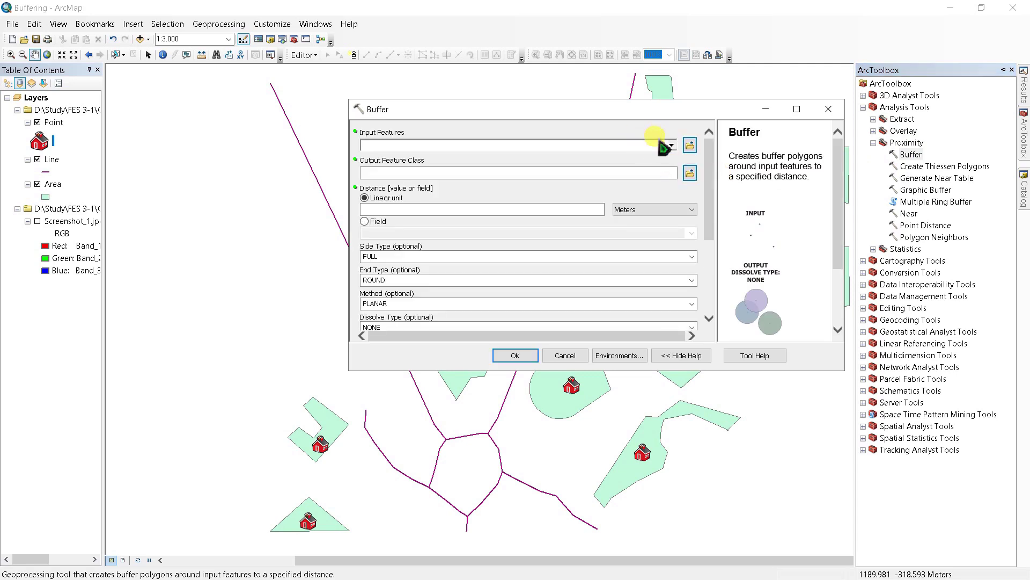
Buffer the Point layer by 80 Meters with Dissolve Type ALL, creating Point_Buffer5.
{"action": "left_click", "coordinate": [670, 144]}
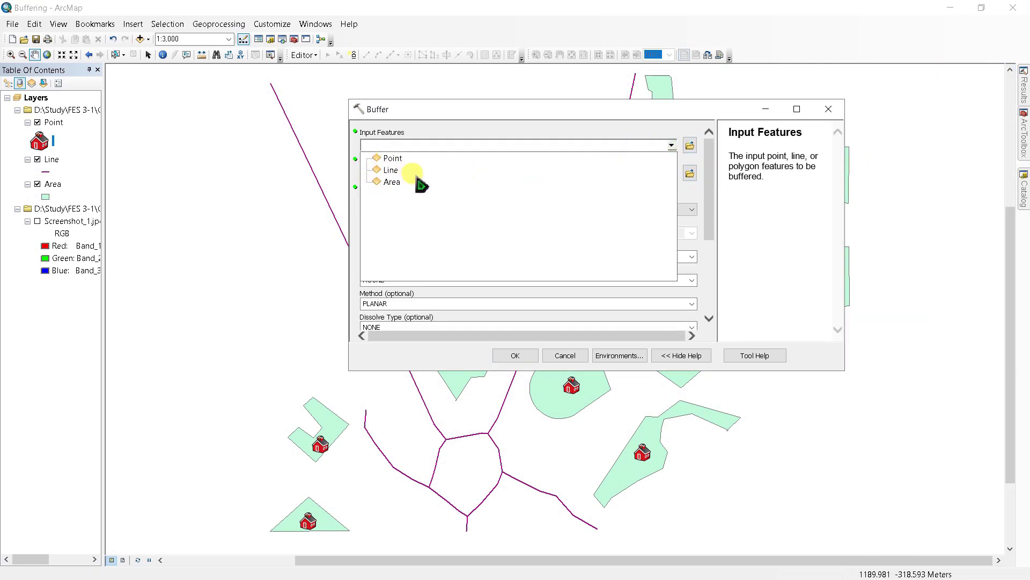
{"action": "left_click", "coordinate": [411, 171]}
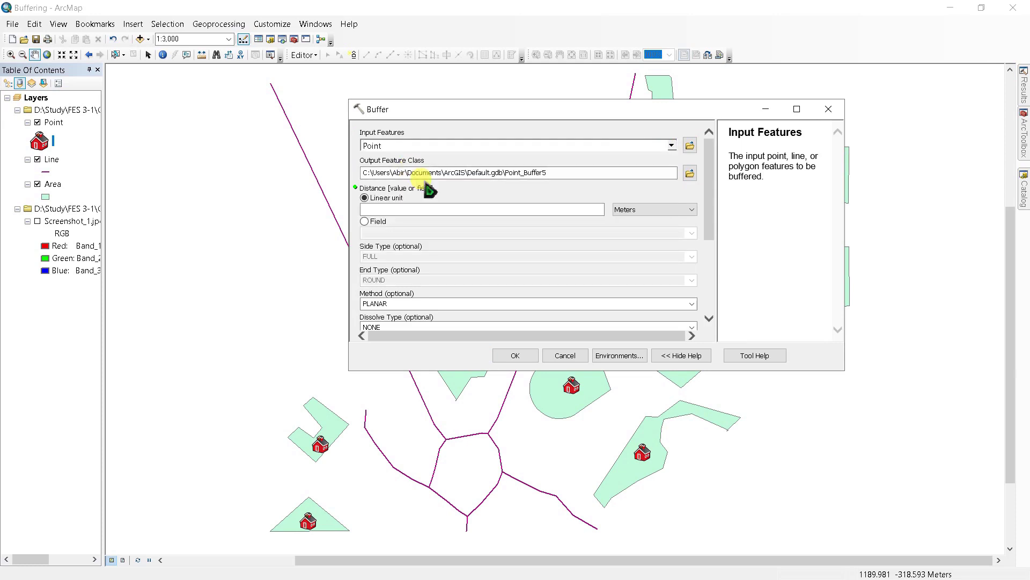
{"action": "left_click", "coordinate": [587, 209]}
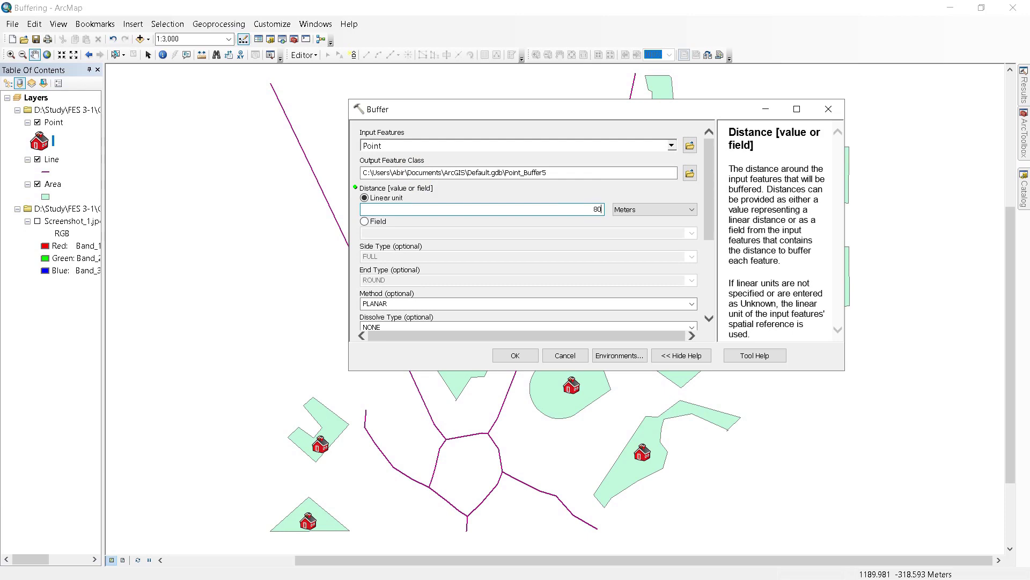
{"action": "left_click_drag", "start_coordinate": [710, 221], "coordinate": [716, 288]}
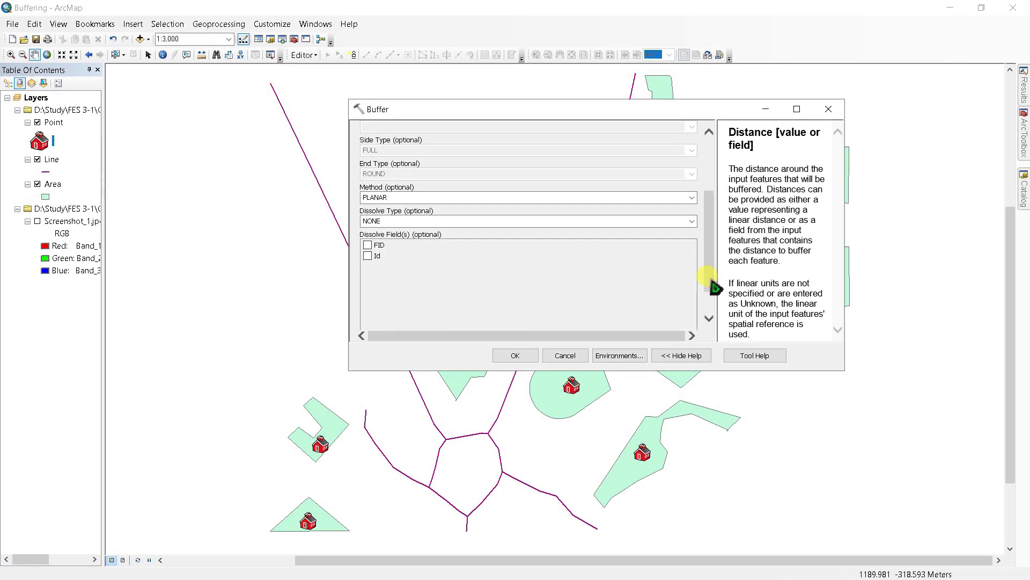
{"action": "left_click", "coordinate": [652, 222]}
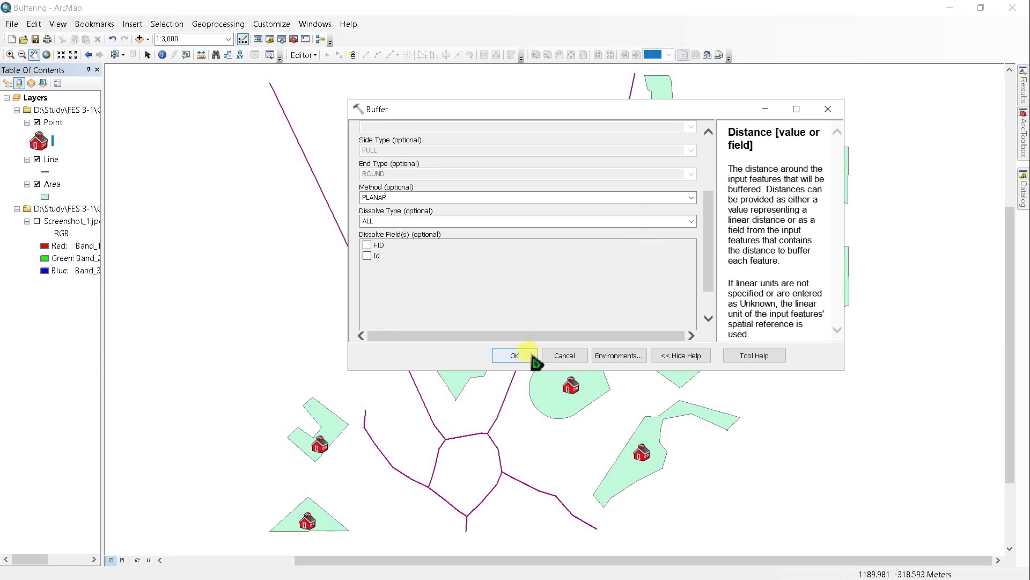
{"action": "left_click", "coordinate": [514, 356]}
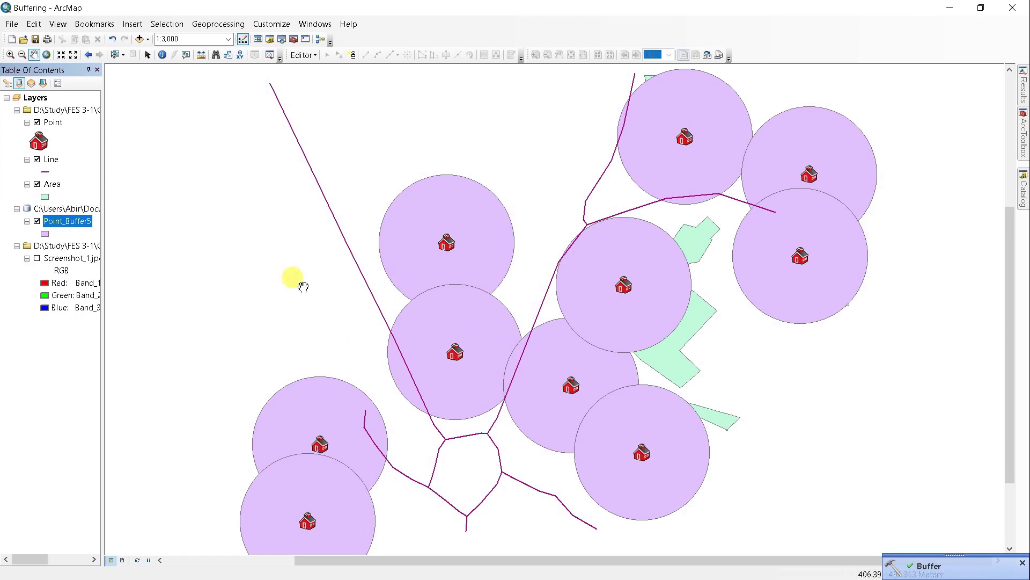
Set the Point_Buffer5 circles to the Hollow fill symbol.
{"action": "left_click", "coordinate": [46, 233]}
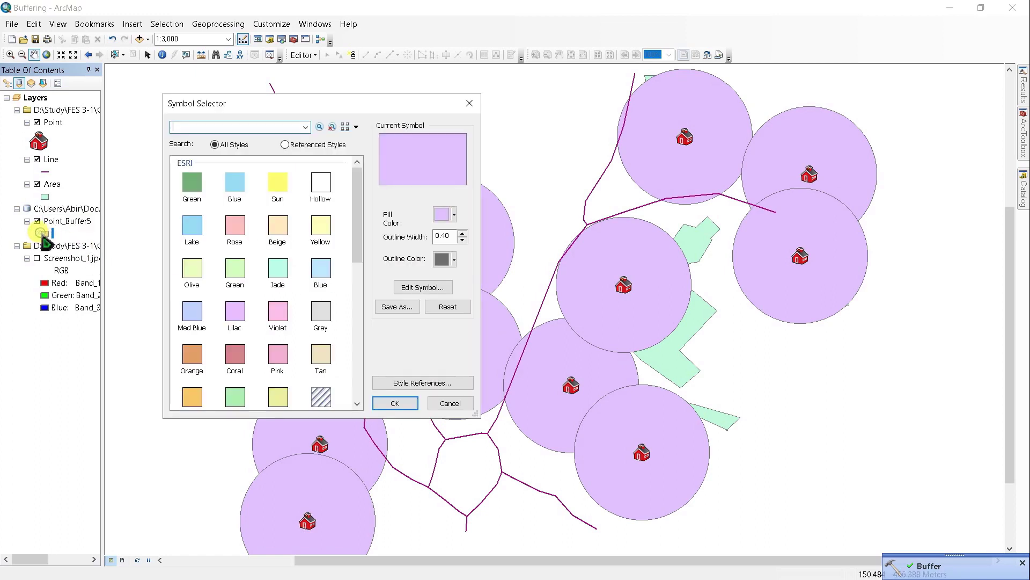
{"action": "left_click", "coordinate": [320, 186]}
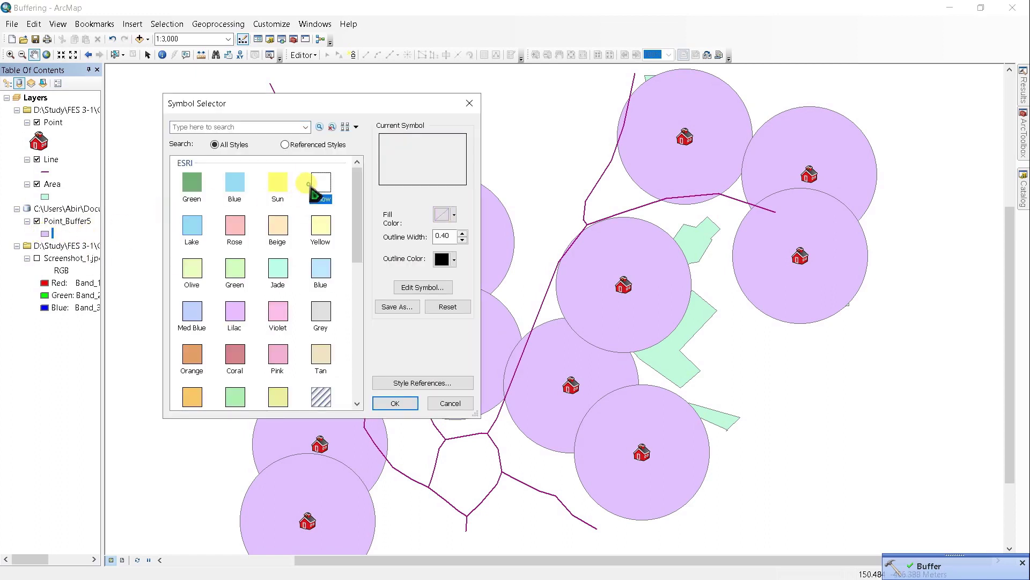
{"action": "left_click", "coordinate": [394, 403]}
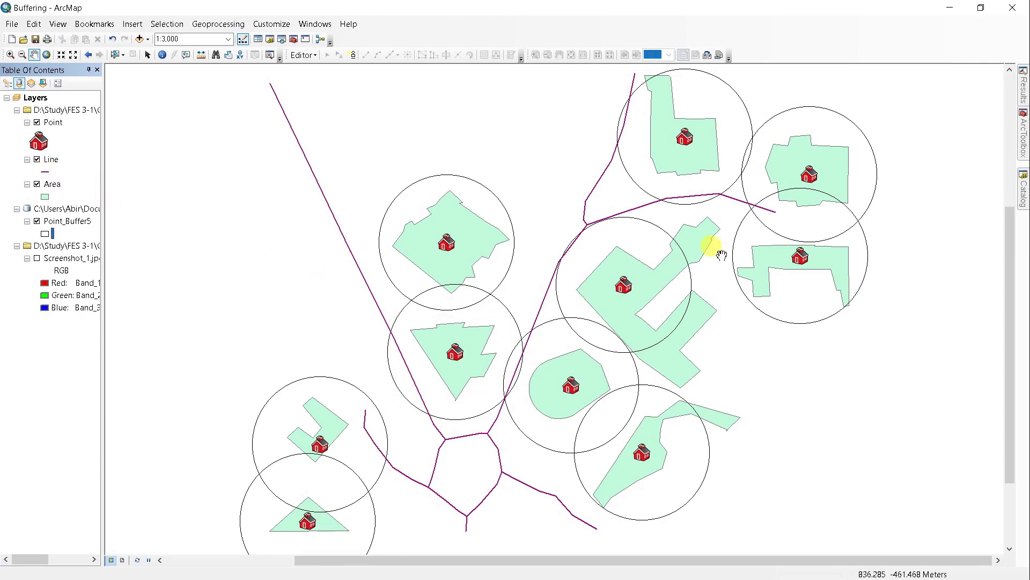
Buffer the Line layer by 5 Meters with ROUND ends, creating Line_Buffer2.
{"action": "double_click", "coordinate": [911, 154]}
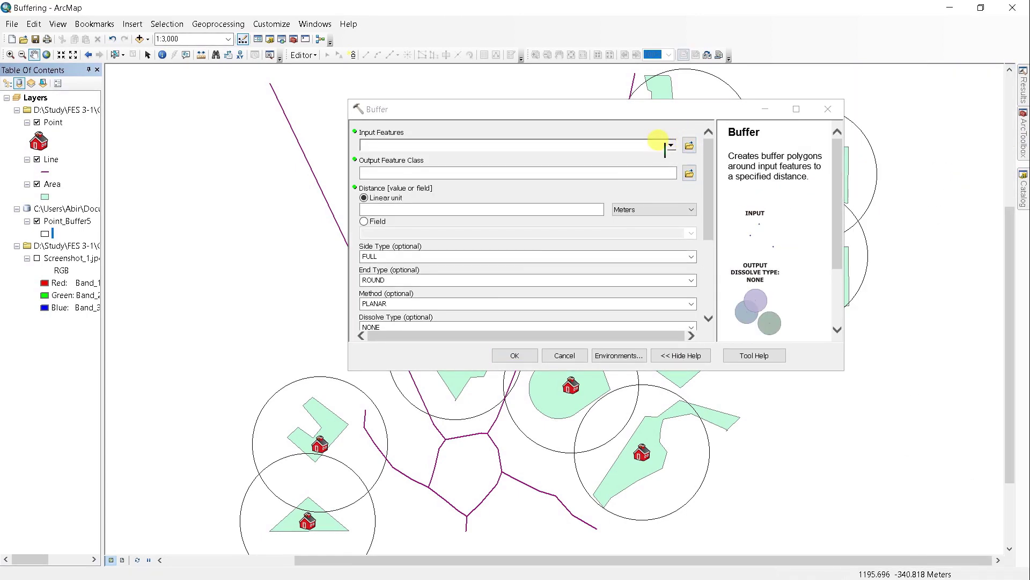
{"action": "left_click", "coordinate": [671, 146]}
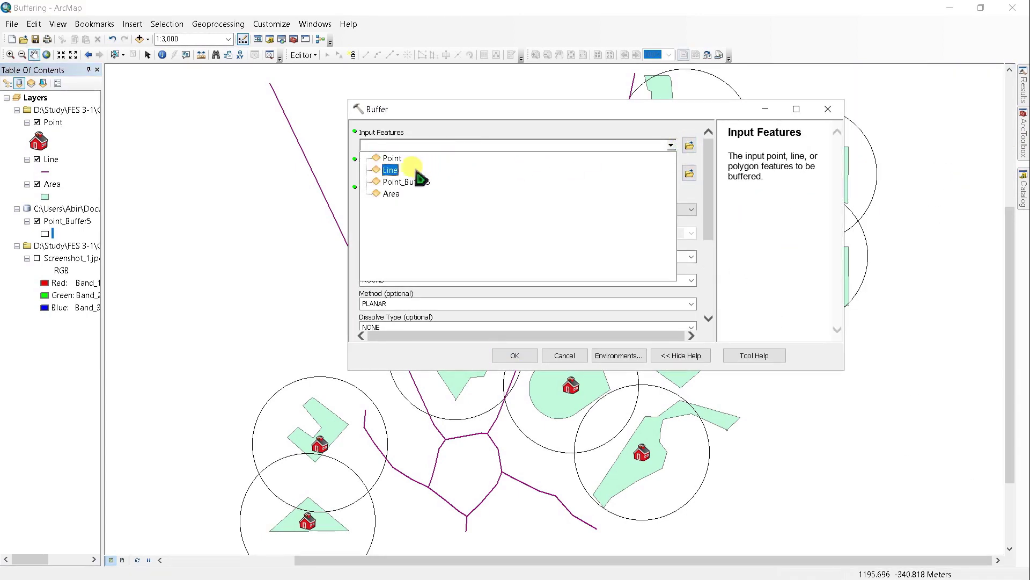
{"action": "left_click", "coordinate": [392, 169]}
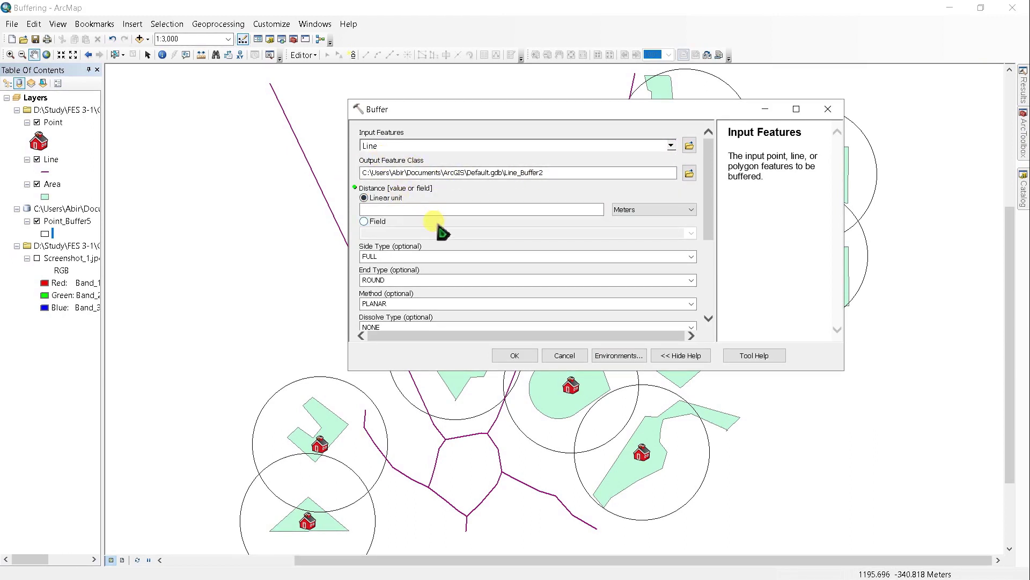
{"action": "left_click", "coordinate": [534, 209]}
{"action": "type", "text": "5"}
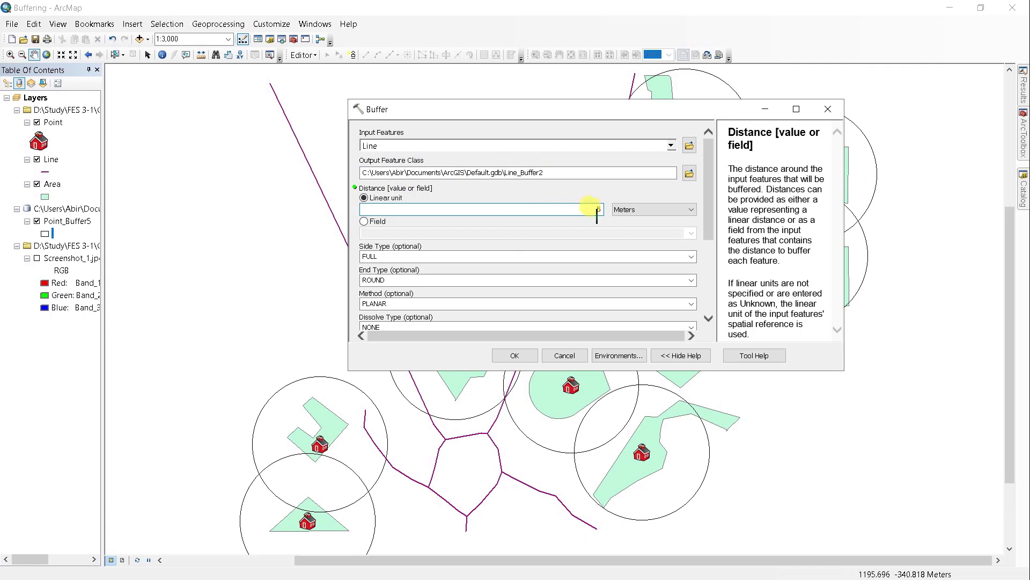
{"action": "left_click_drag", "start_coordinate": [707, 194], "coordinate": [707, 233]}
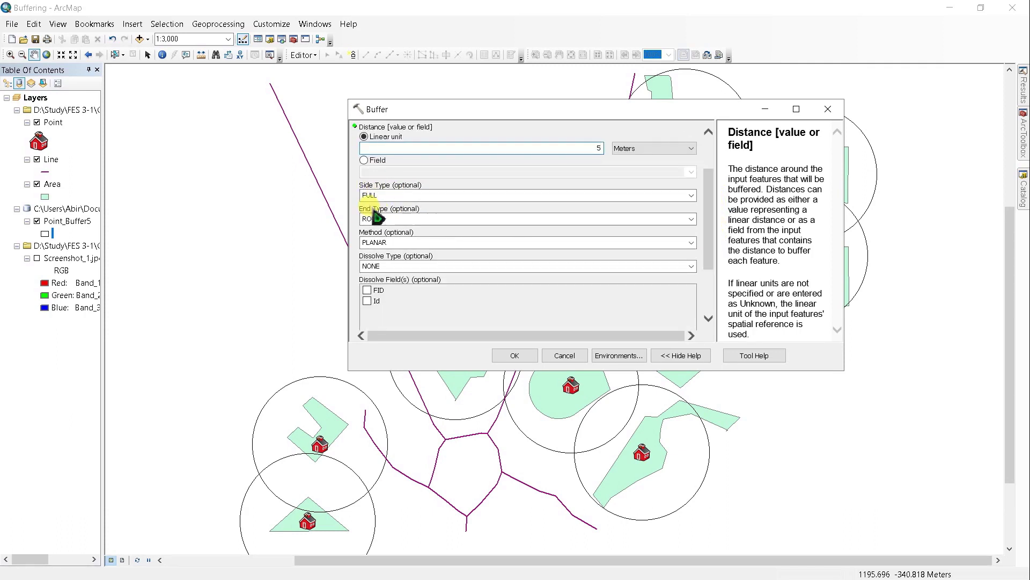
{"action": "left_click", "coordinate": [691, 219]}
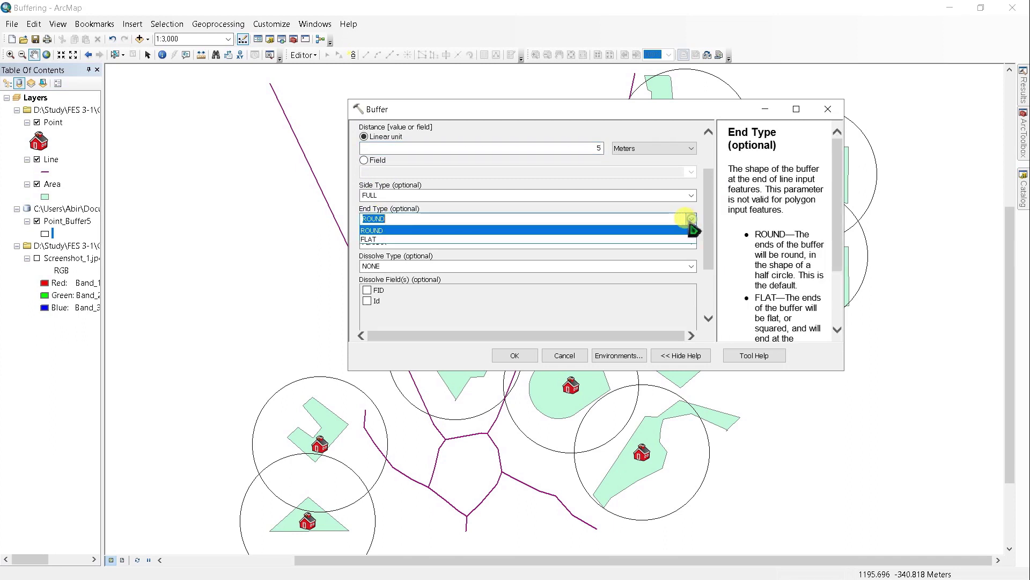
{"action": "left_click", "coordinate": [688, 229]}
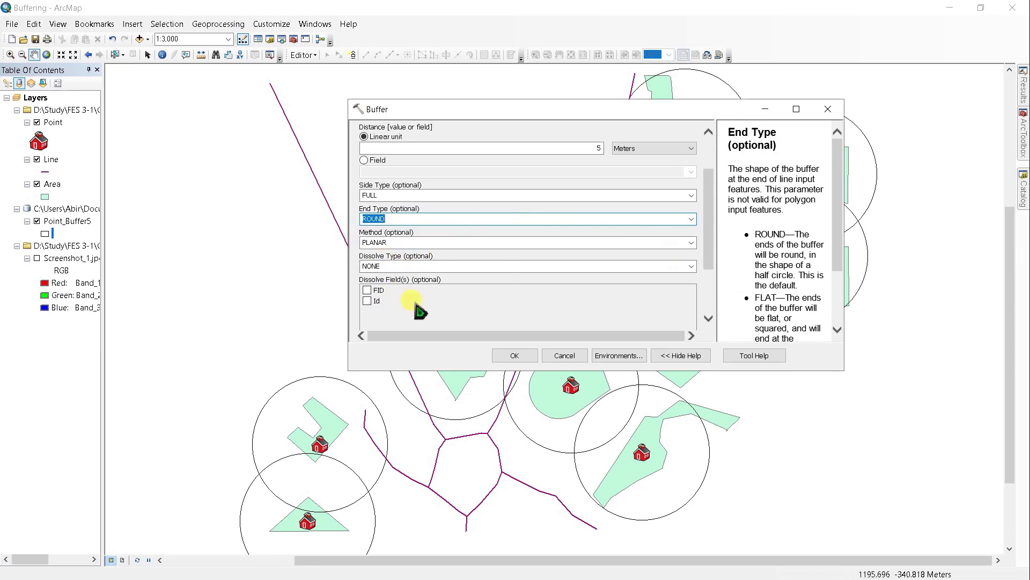
{"action": "left_click", "coordinate": [509, 357]}
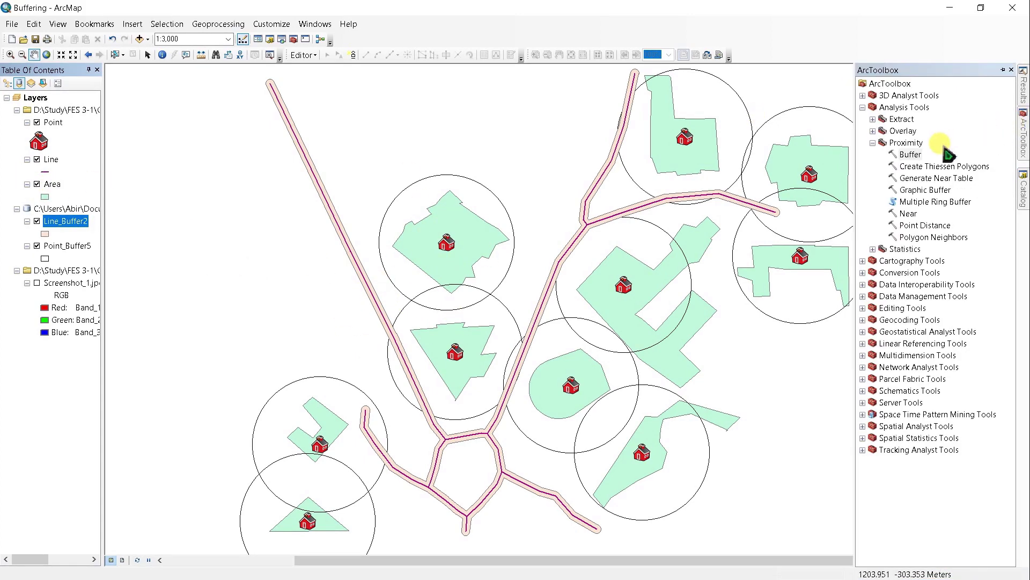
Set up a 30 Meters OUTSIDE_ONLY buffer on the Area layer.
{"action": "double_click", "coordinate": [909, 154]}
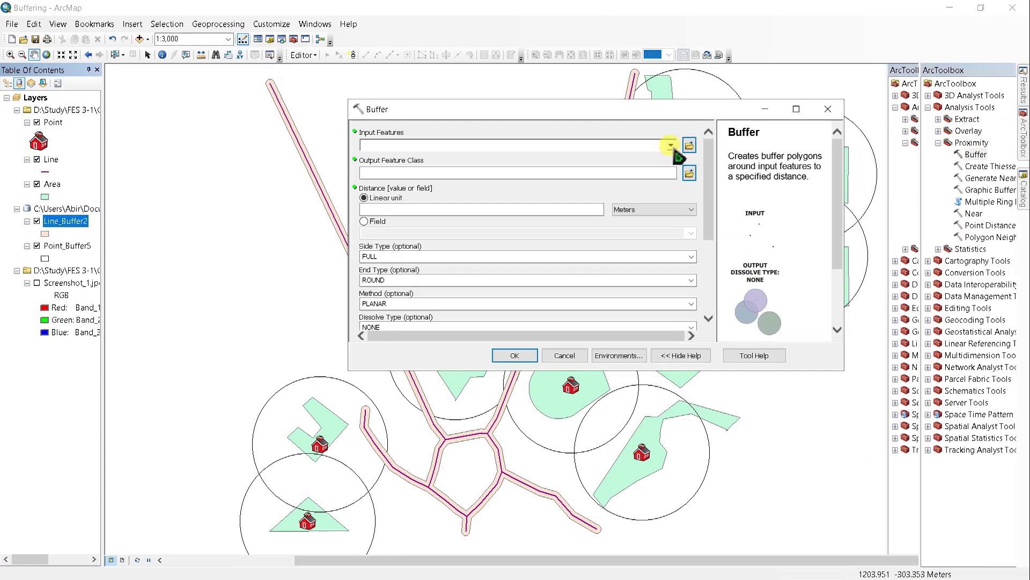
{"action": "left_click", "coordinate": [671, 146]}
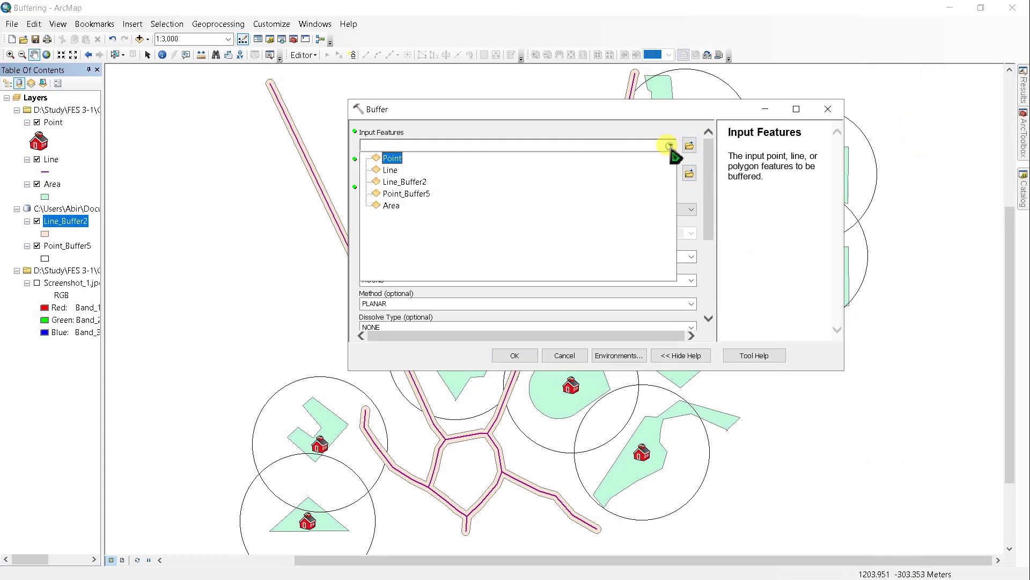
{"action": "left_click", "coordinate": [395, 206]}
{"action": "left_click", "coordinate": [535, 209]}
{"action": "type", "text": "30"}
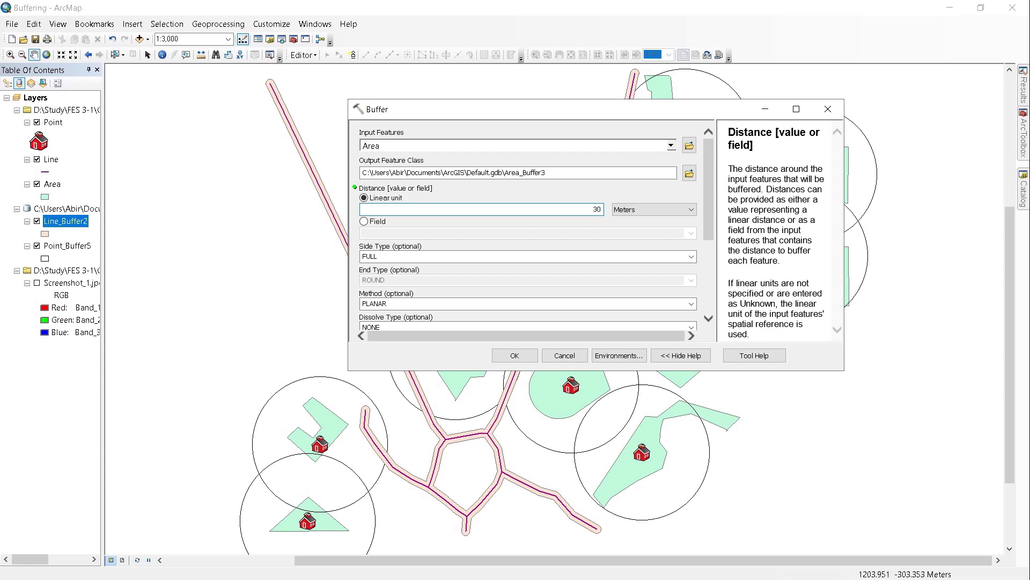
{"action": "left_click_drag", "start_coordinate": [713, 209], "coordinate": [713, 252]}
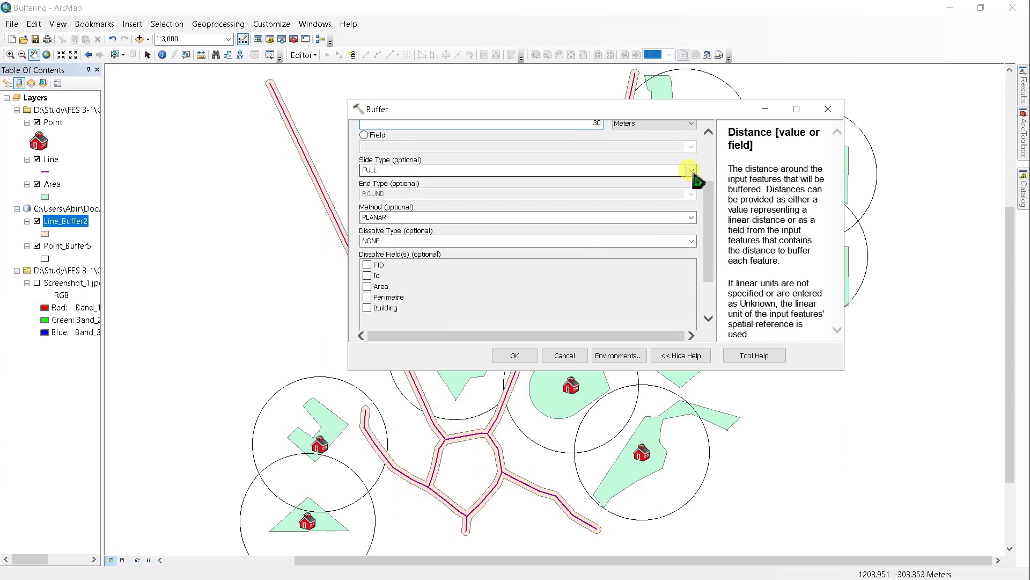
{"action": "left_click", "coordinate": [690, 170]}
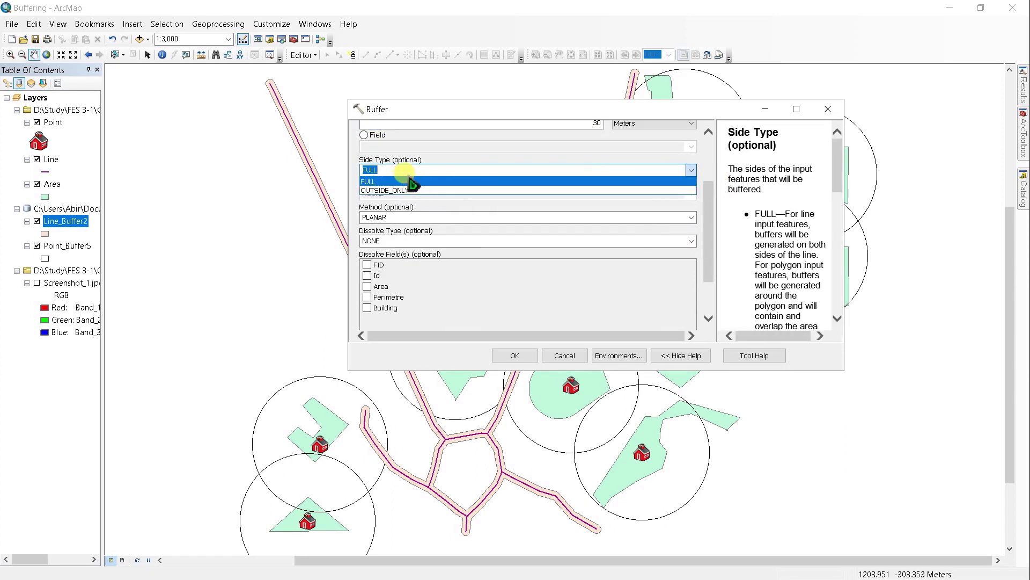
{"action": "left_click", "coordinate": [394, 191]}
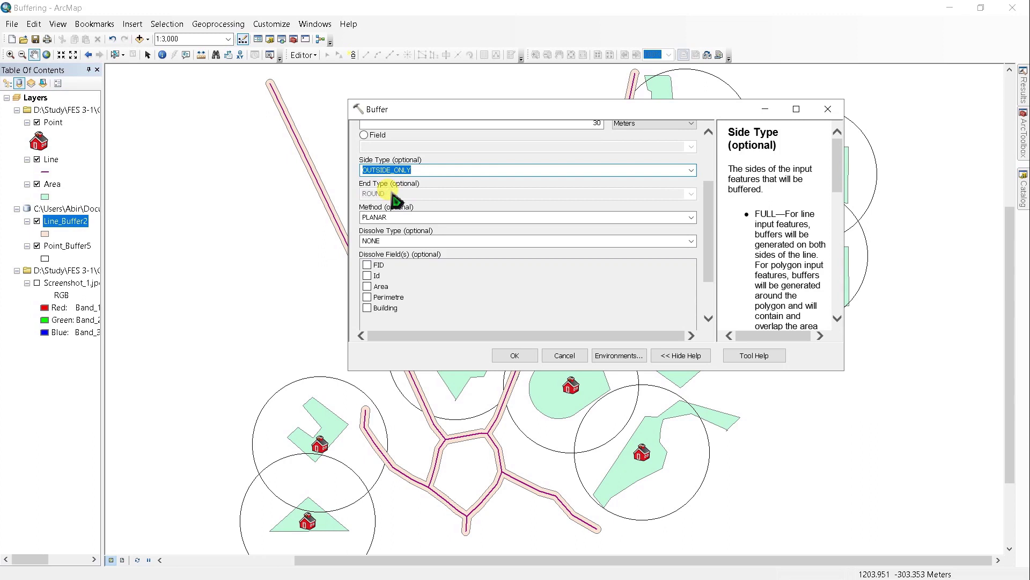
Set Dissolve Type ALL with planar method and run the buffer, creating Area_Buffer3.
{"action": "left_click", "coordinate": [691, 240]}
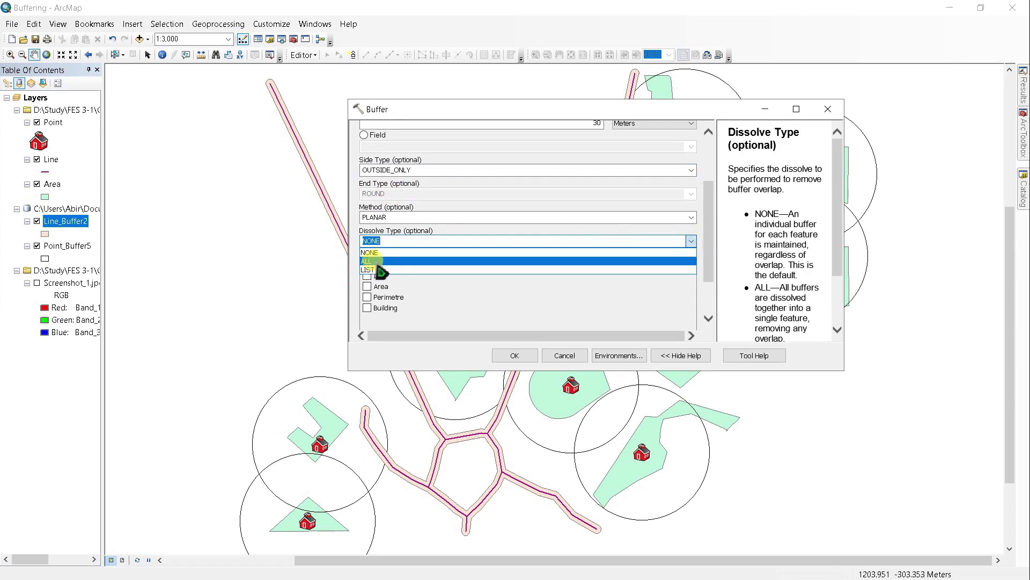
{"action": "left_click", "coordinate": [387, 260]}
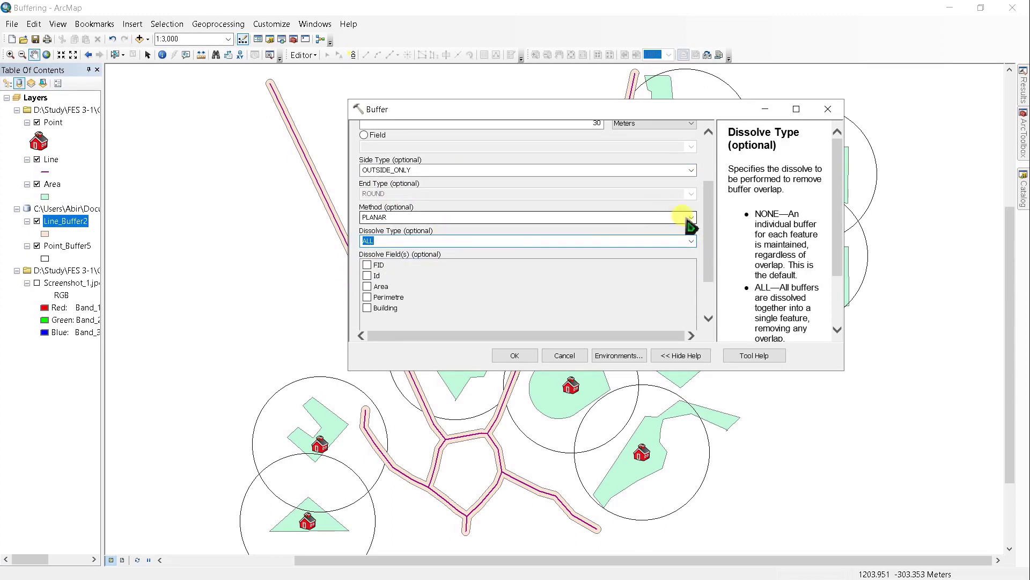
{"action": "left_click", "coordinate": [692, 219]}
{"action": "left_click", "coordinate": [694, 227]}
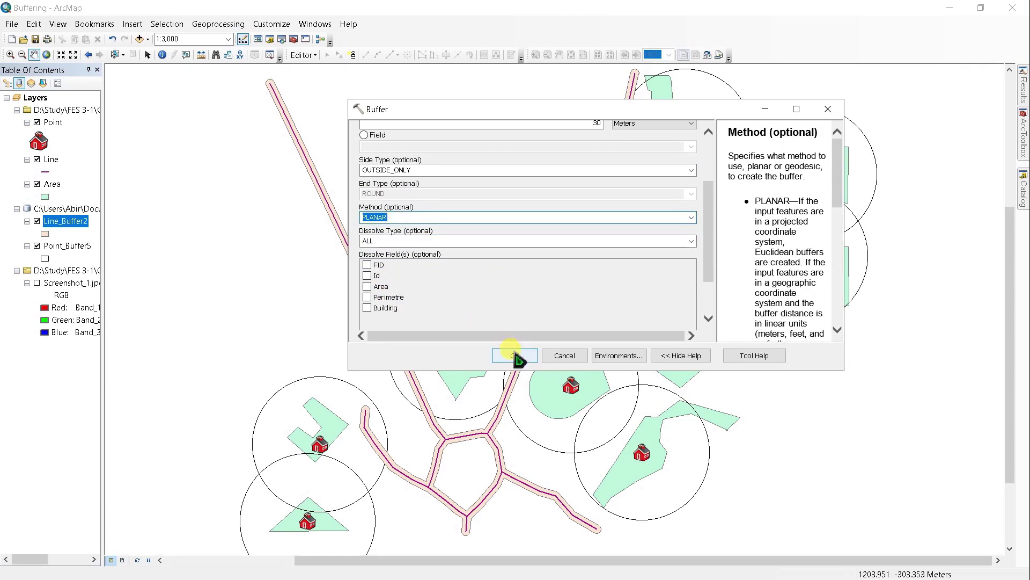
{"action": "left_click", "coordinate": [515, 357]}
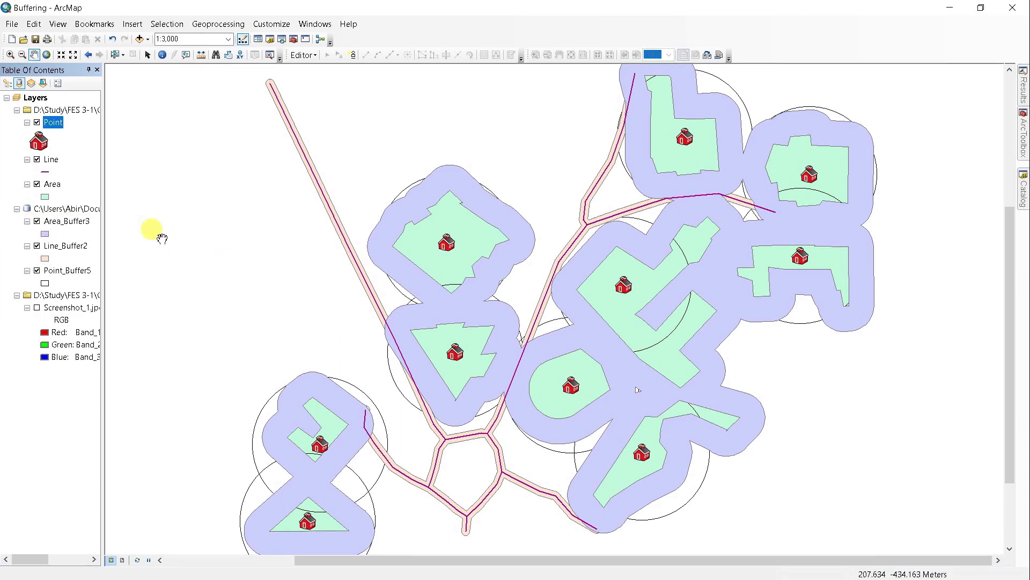
Fill the Area_Buffer3 building buffers with the Blue symbol.
{"action": "left_click", "coordinate": [45, 234]}
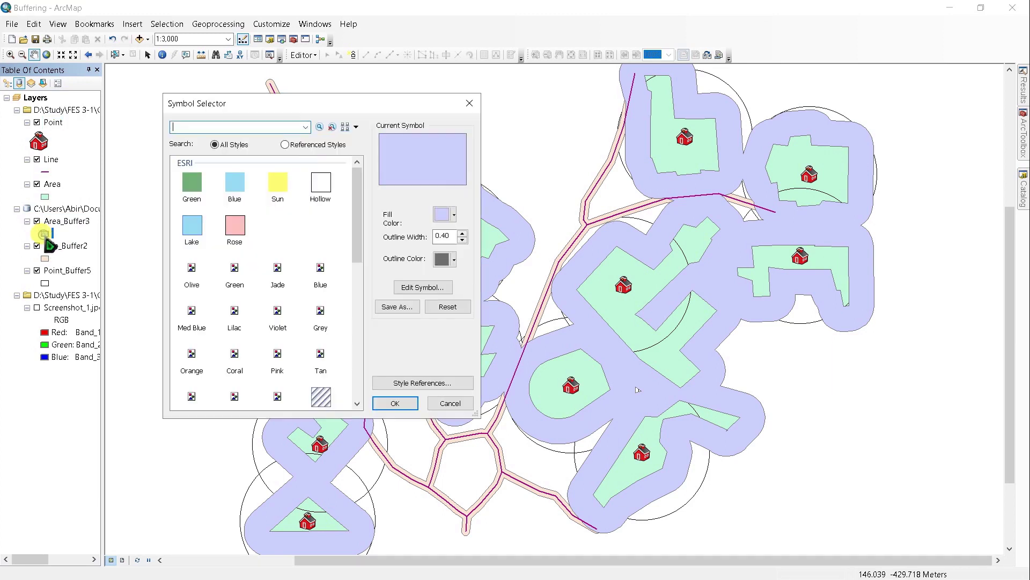
{"action": "left_click", "coordinate": [320, 269]}
{"action": "left_click", "coordinate": [394, 403]}
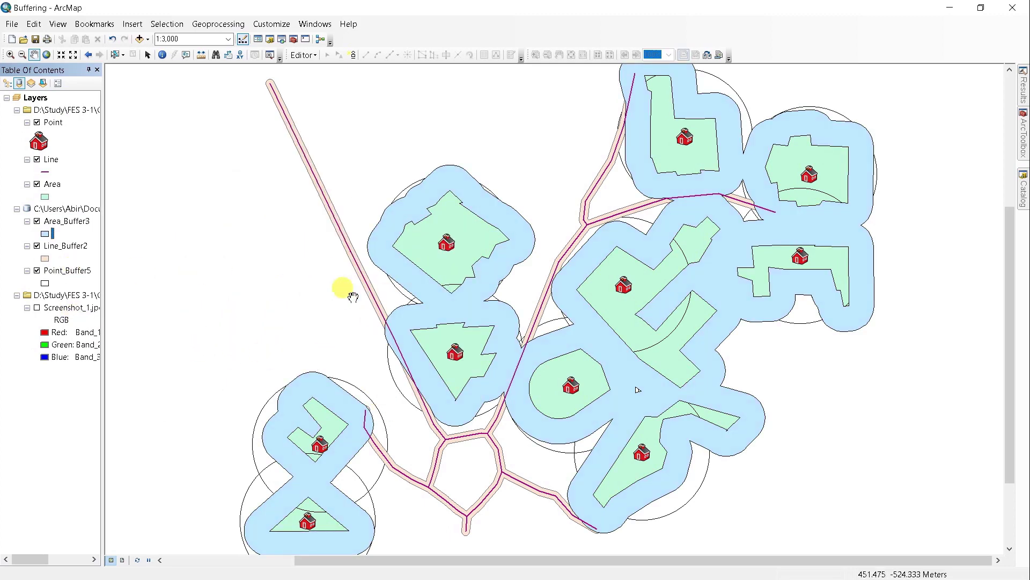
Colour Line_Buffer2 with the yellow Sun symbol and list layers by drawing order.
{"action": "left_click", "coordinate": [46, 257]}
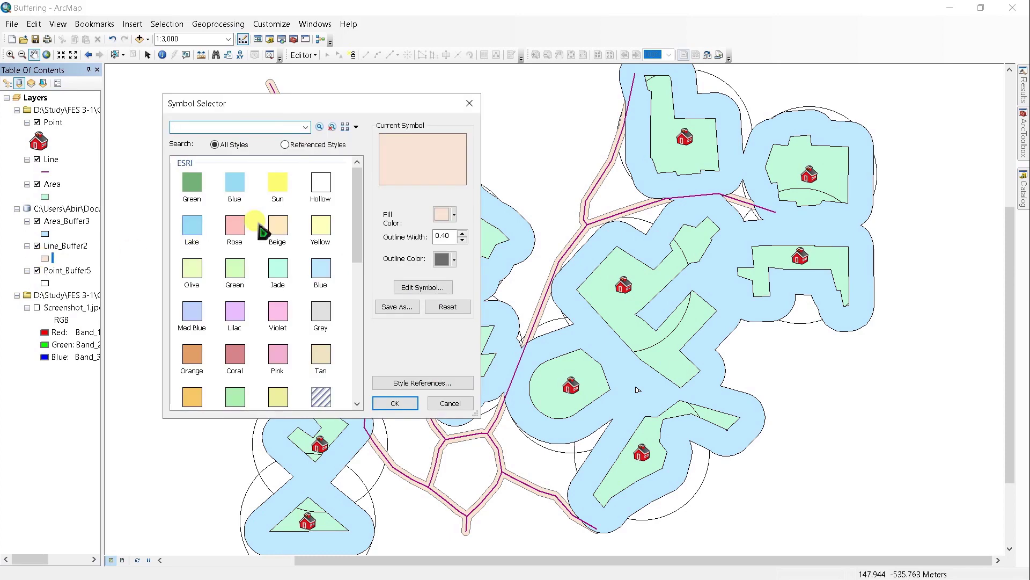
{"action": "left_click", "coordinate": [277, 184]}
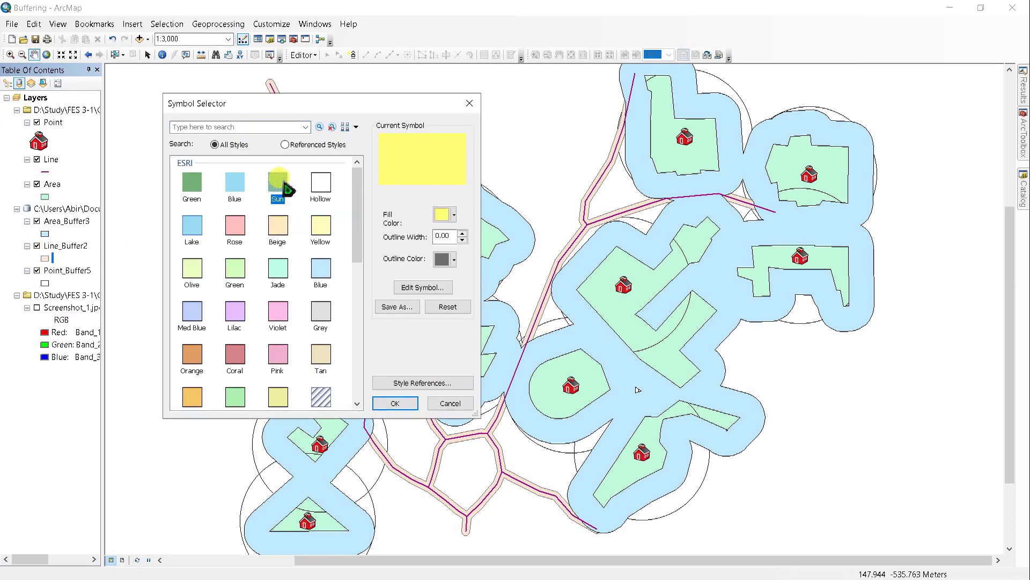
{"action": "left_click", "coordinate": [394, 402]}
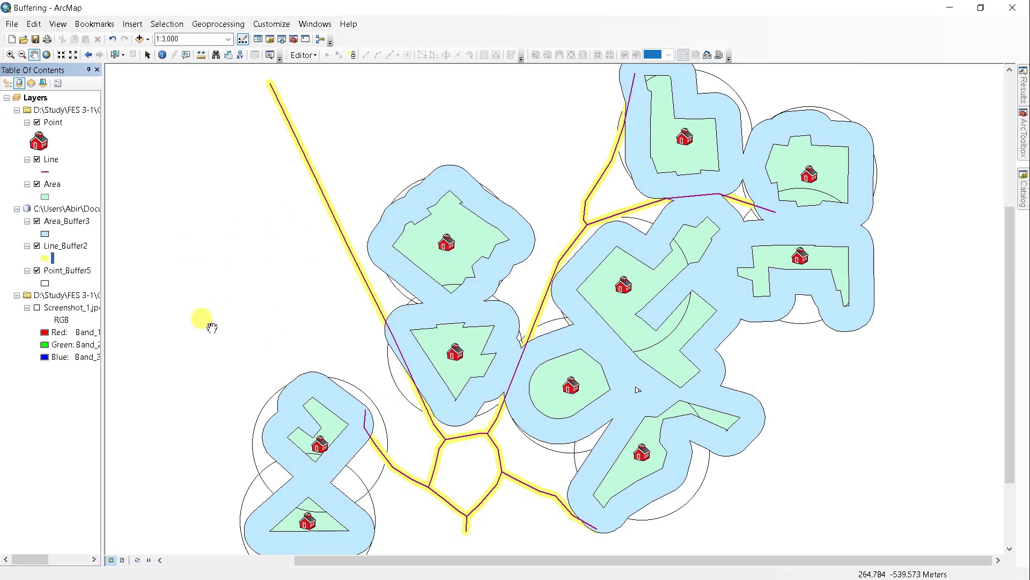
{"action": "left_click", "coordinate": [18, 85]}
Drag Area to the top, then Point_Buffer5 and Line_Buffer2 above Area_Buffer3.
{"action": "left_click", "coordinate": [42, 245]}
{"action": "left_click_drag", "start_coordinate": [42, 246], "coordinate": [42, 165]}
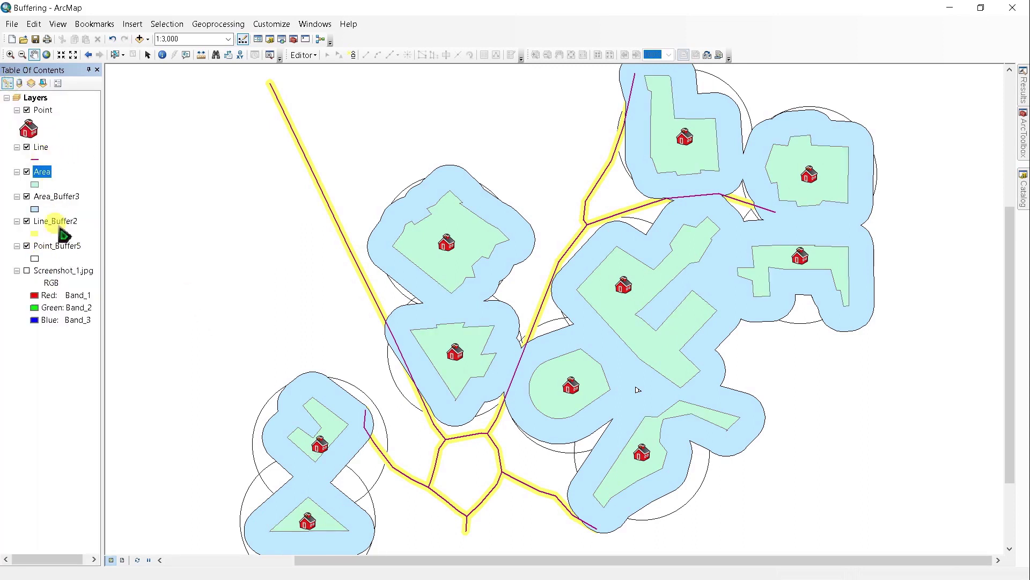
{"action": "left_click", "coordinate": [56, 246]}
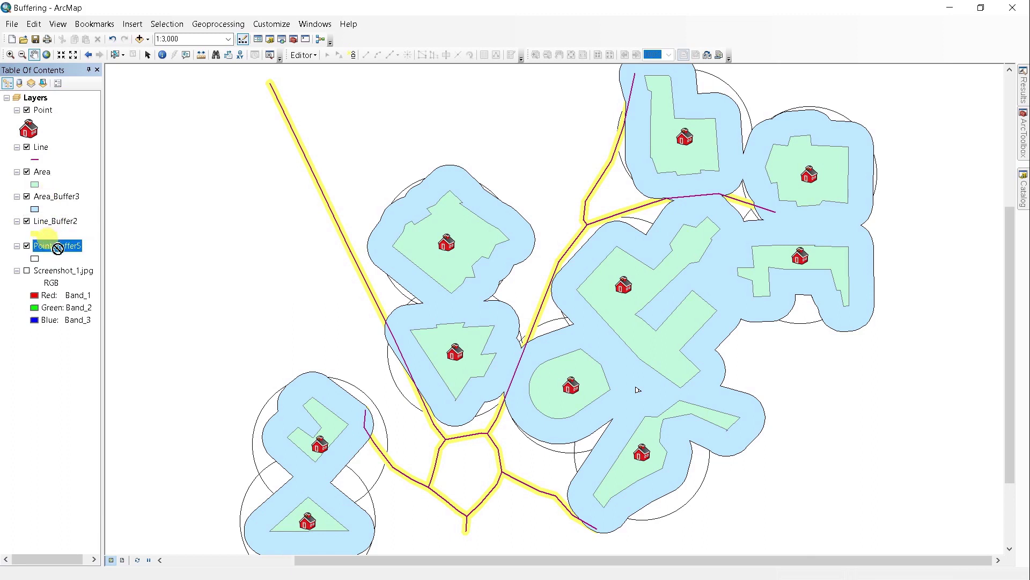
{"action": "mouse_move", "coordinate": [58, 248]}
{"action": "left_mouse_down"}
{"action": "mouse_move", "coordinate": [64, 209]}
{"action": "mouse_move", "coordinate": [42, 185]}
{"action": "left_mouse_up"}
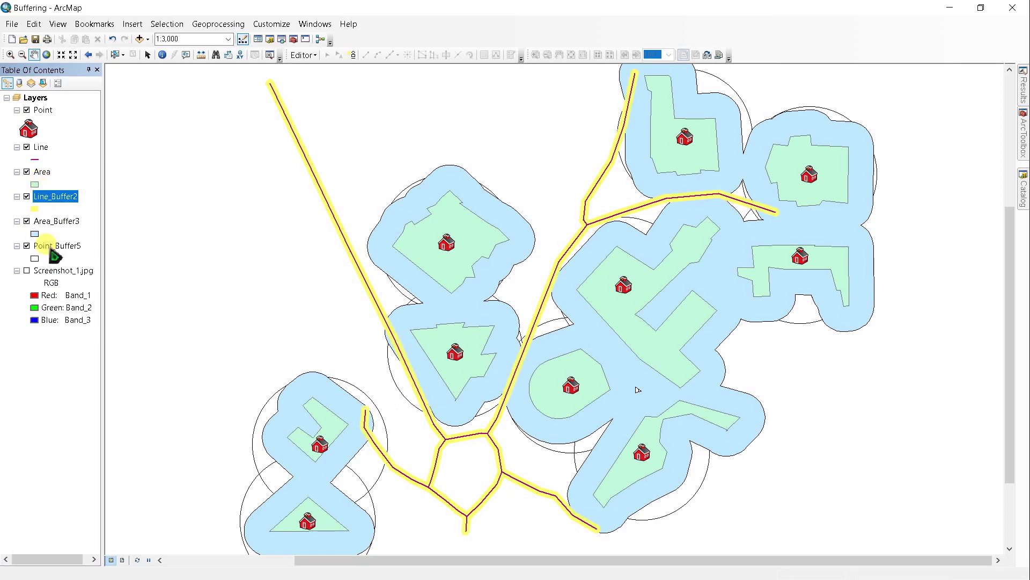
{"action": "left_click_drag", "start_coordinate": [57, 245], "coordinate": [42, 187]}
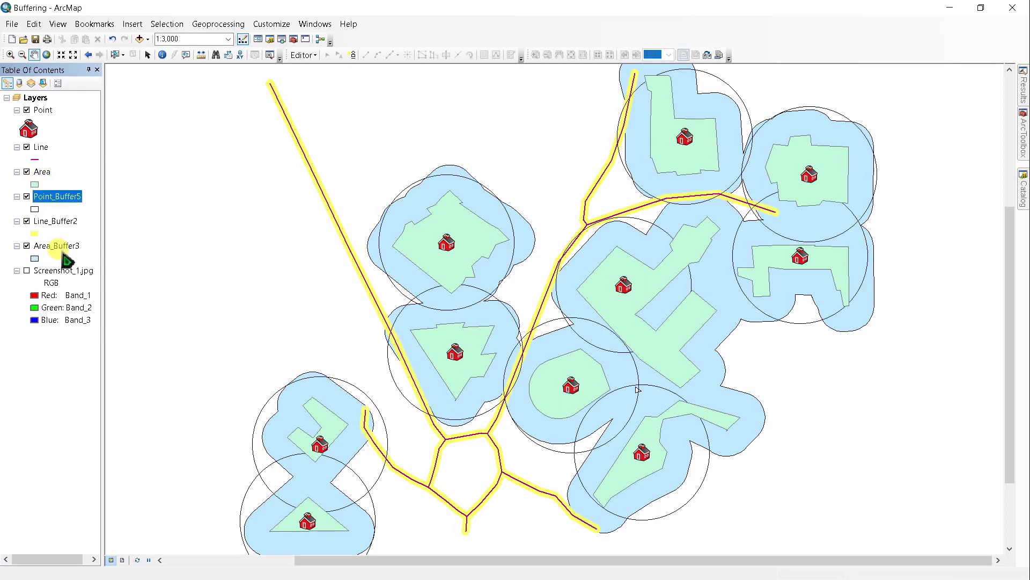